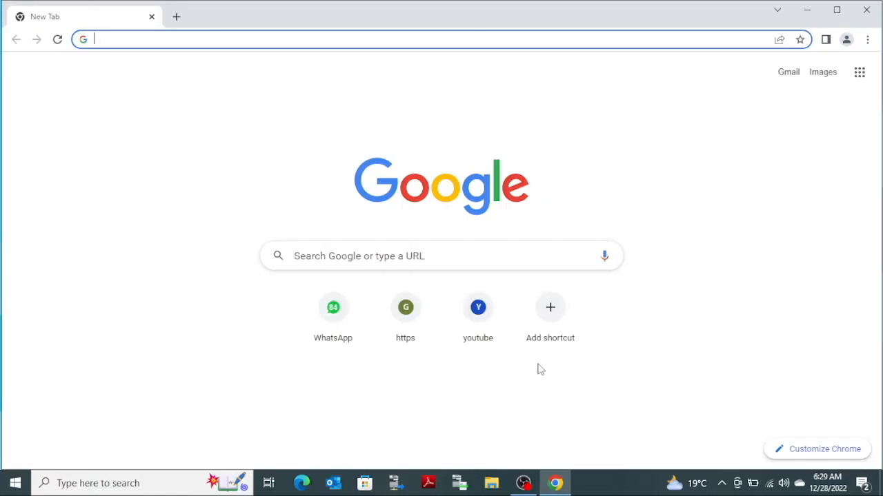
# Search Google for vscode and open the official Visual Studio Code website from the results.
pyautogui.write('vscode')
pyautogui.press('Return')
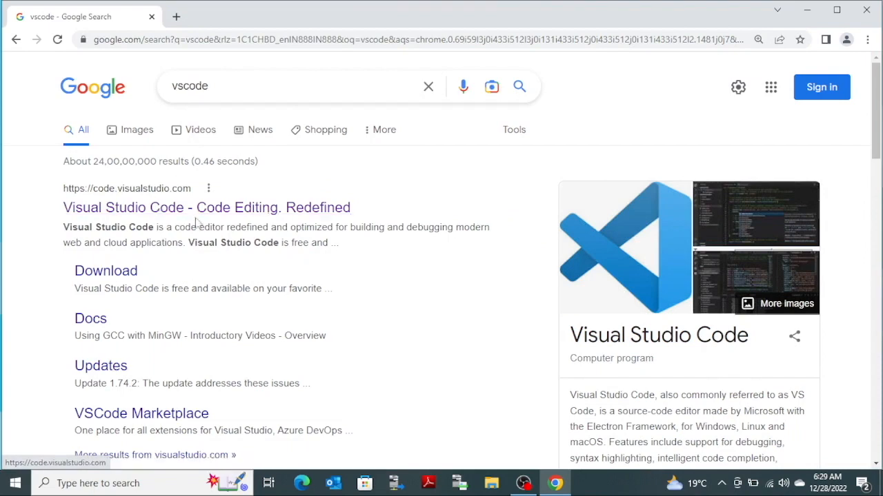
pyautogui.click(188, 212)
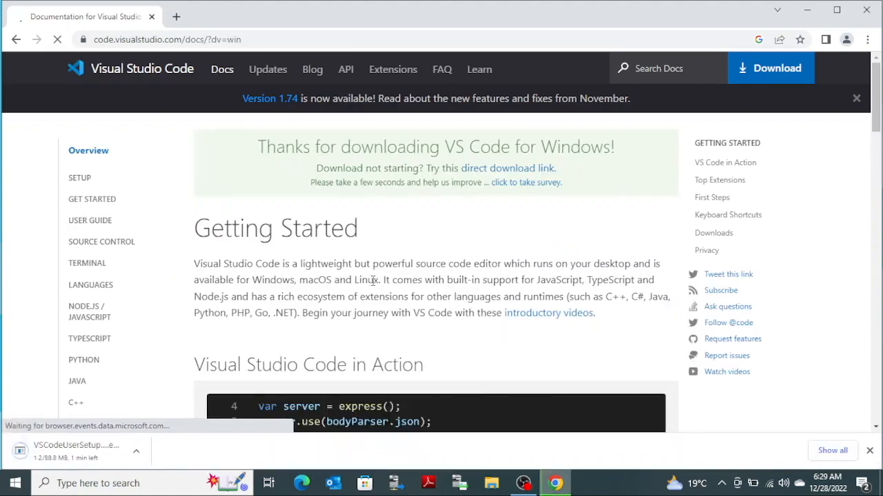
# Set the downloading VSCodeUserSetup installer to open when done.
pyautogui.scroll(-3, 372, 280)
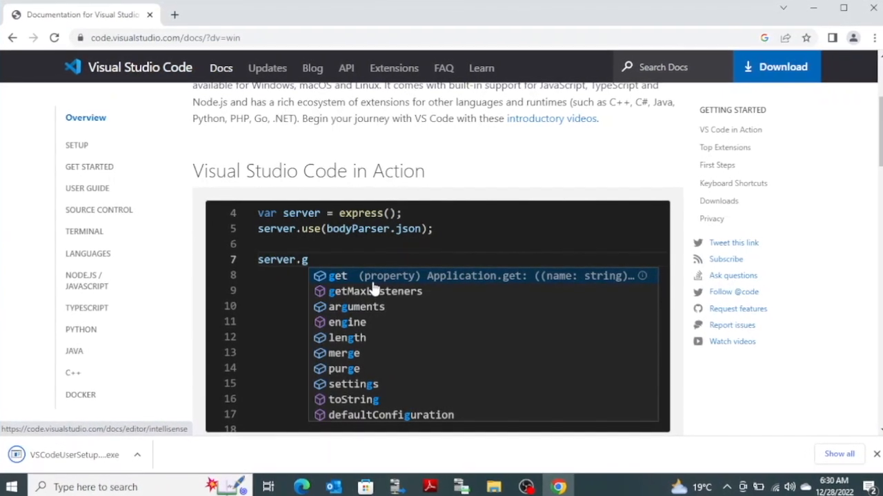
pyautogui.click(136, 457)
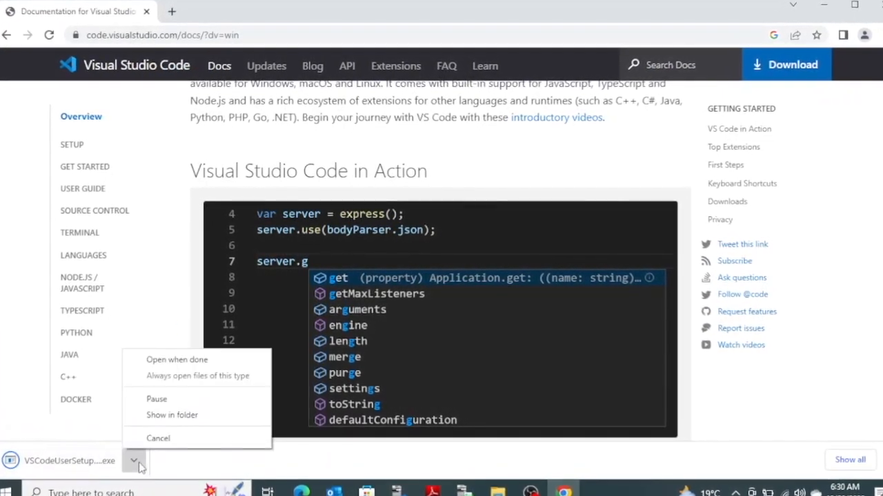
pyautogui.click(160, 361)
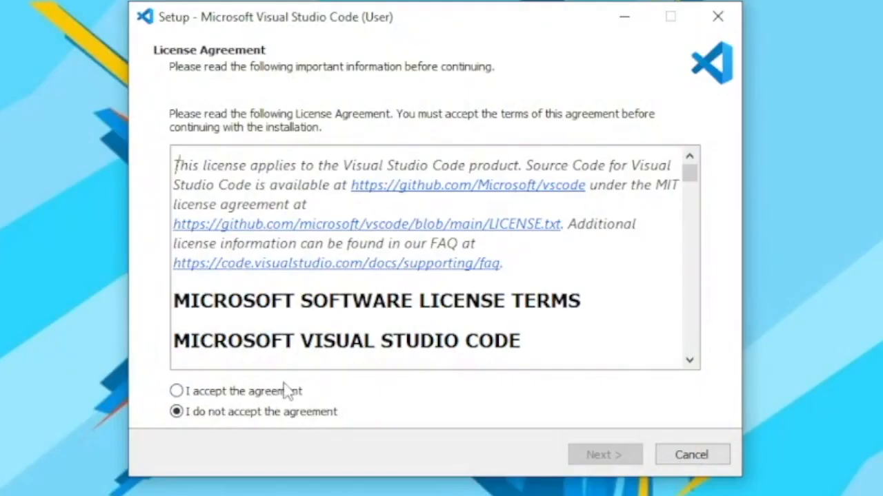
# Accept the setup's license agreement and keep the default destination location and the Visual Studio Code Start Menu folder.
pyautogui.click(227, 392)
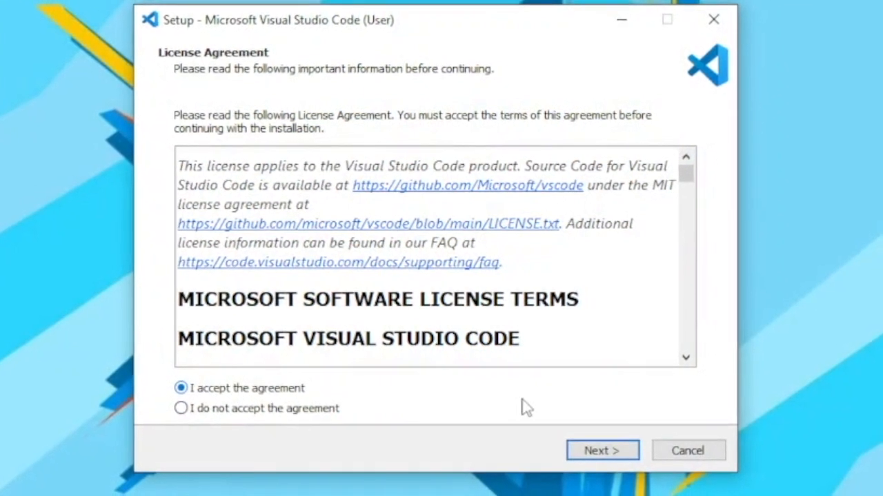
pyautogui.click(597, 449)
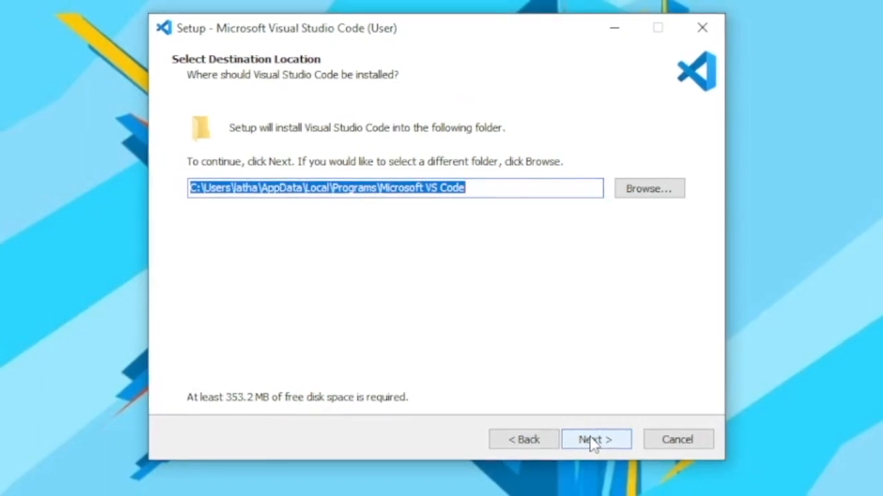
pyautogui.click(593, 443)
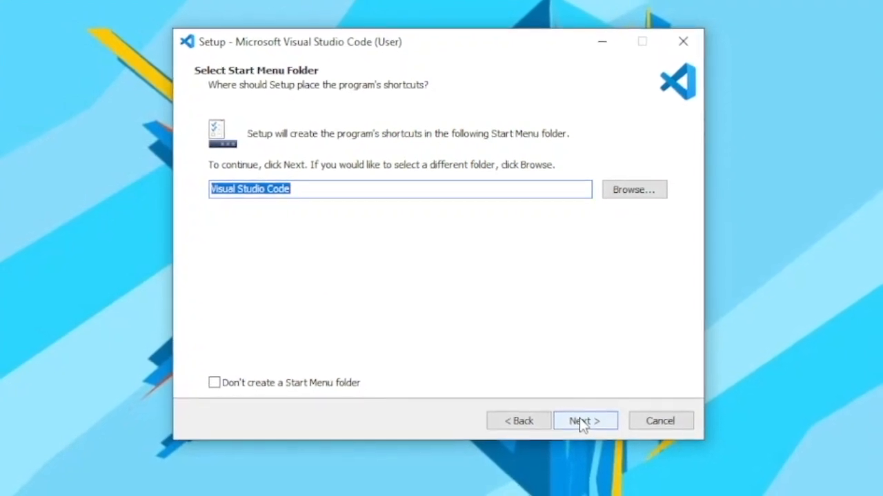
pyautogui.click(583, 424)
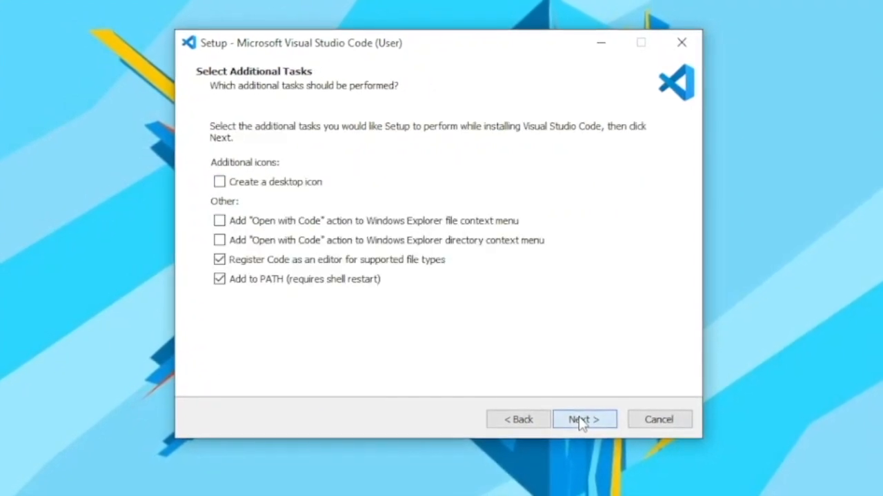
# Enable both "Open with Code" context menu actions and the creation of a desktop icon as additional setup tasks.
pyautogui.click(410, 220)
pyautogui.click(406, 239)
pyautogui.click(282, 182)
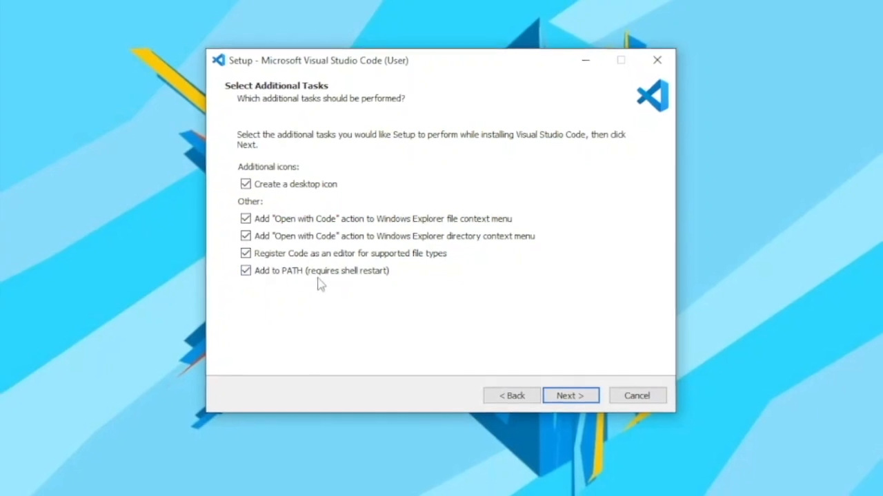
# Install Visual Studio Code with the chosen tasks and finish the setup with launching enabled.
pyautogui.click(581, 398)
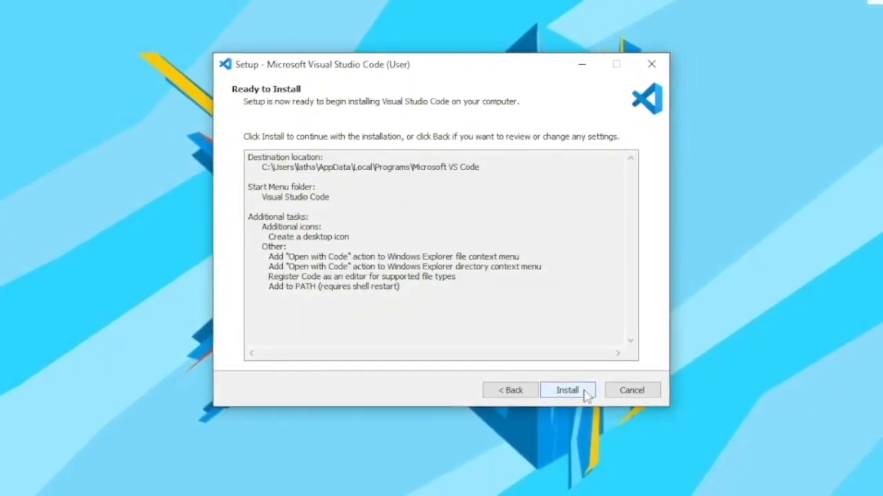
pyautogui.click(584, 391)
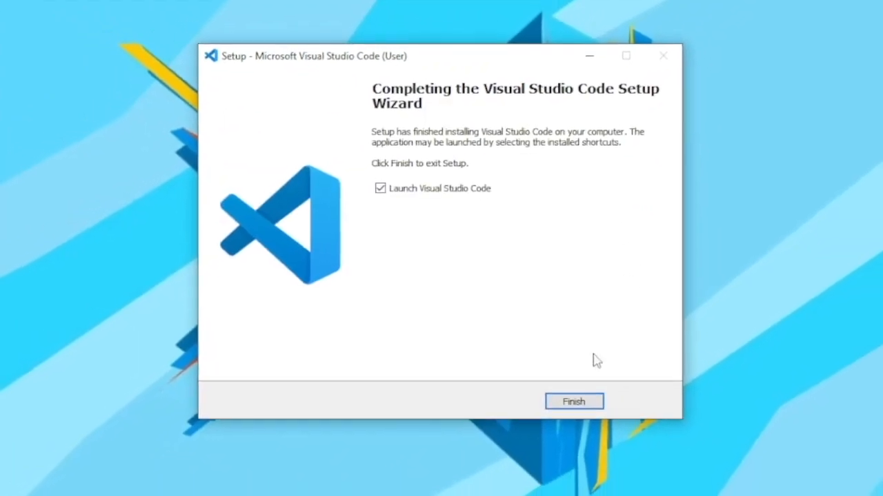
pyautogui.click(586, 396)
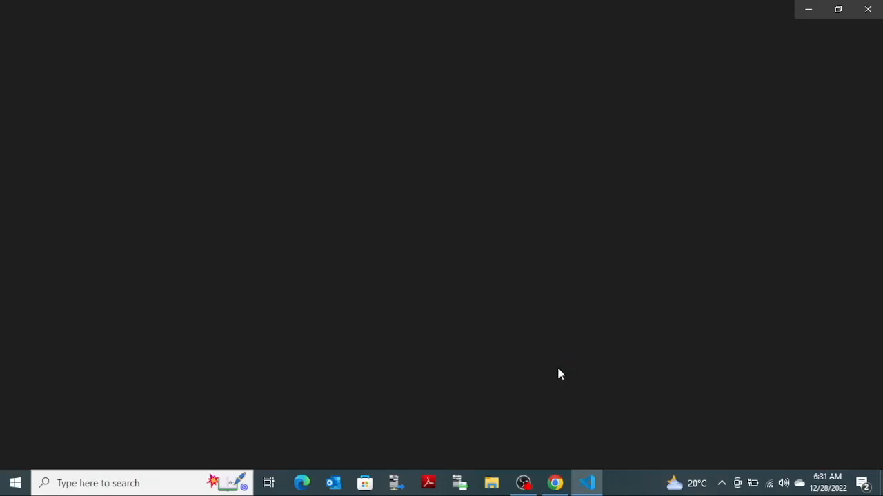
# Start creating a new file in Visual Studio Code.
pyautogui.click(34, 9)
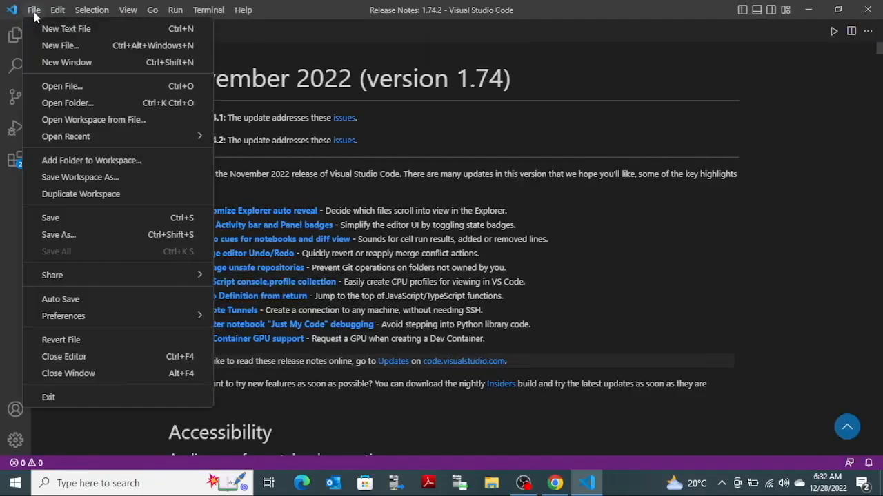
pyautogui.click(69, 46)
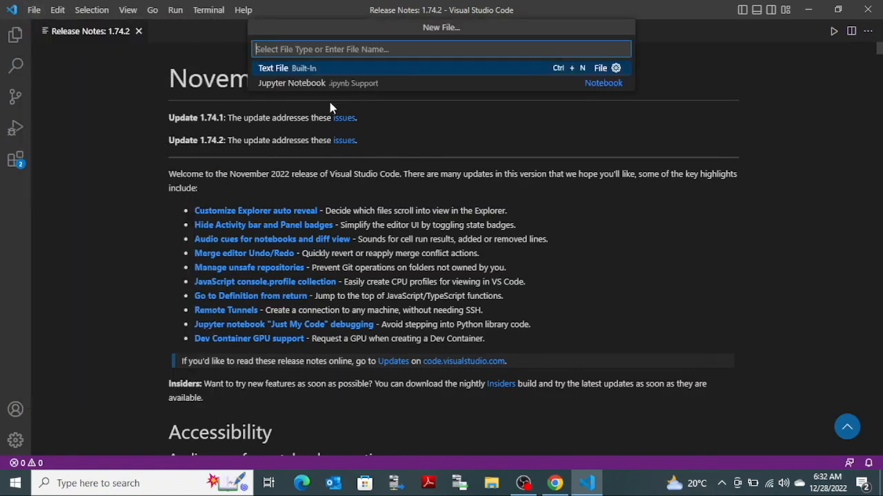
pyautogui.write('htm')
pyautogui.press('BackSpace')
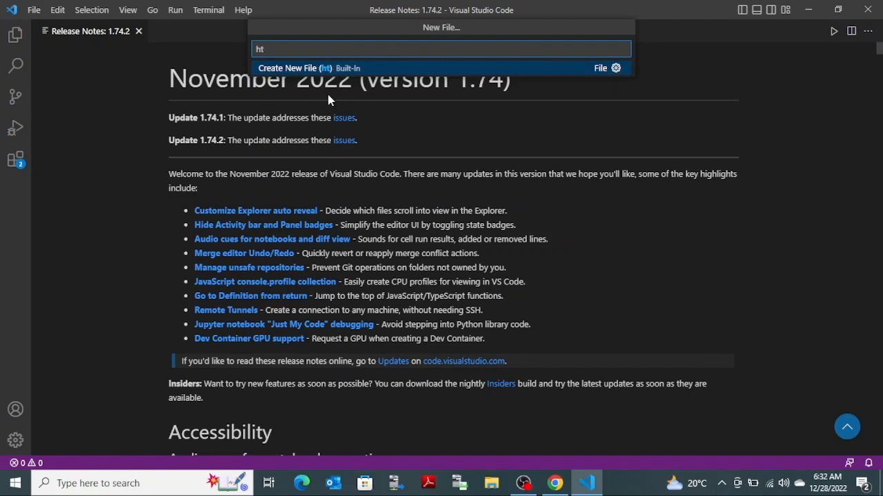
pyautogui.press('BackSpace')
pyautogui.press('BackSpace')
pyautogui.write('s')
pyautogui.press('BackSpace')
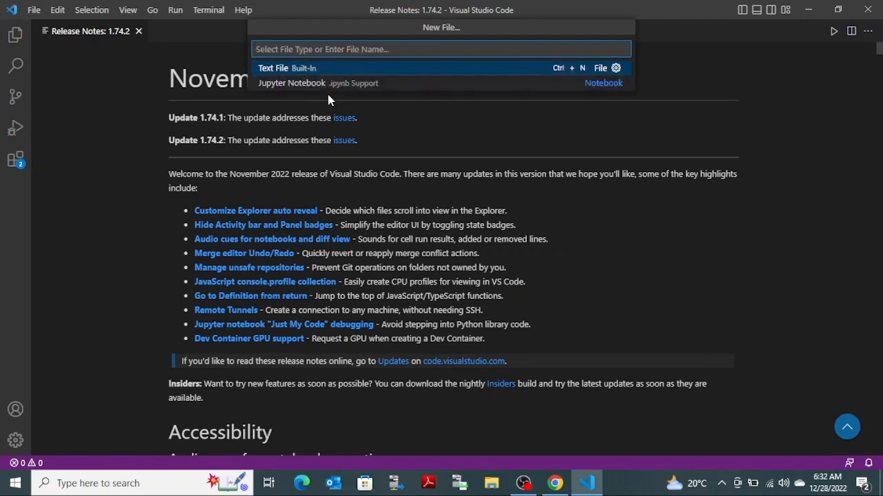
# Name the new file index.html and create it in the Desktop folder.
pyautogui.write('inde')
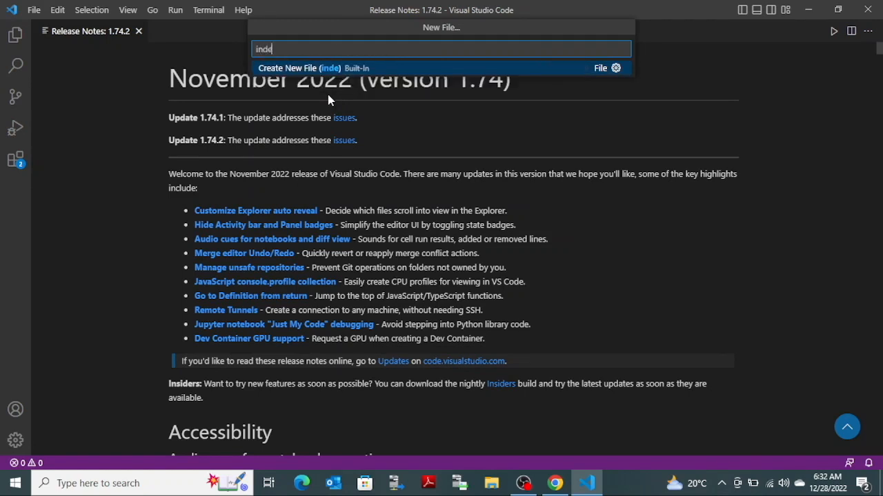
pyautogui.write('x.html')
pyautogui.press('Return')
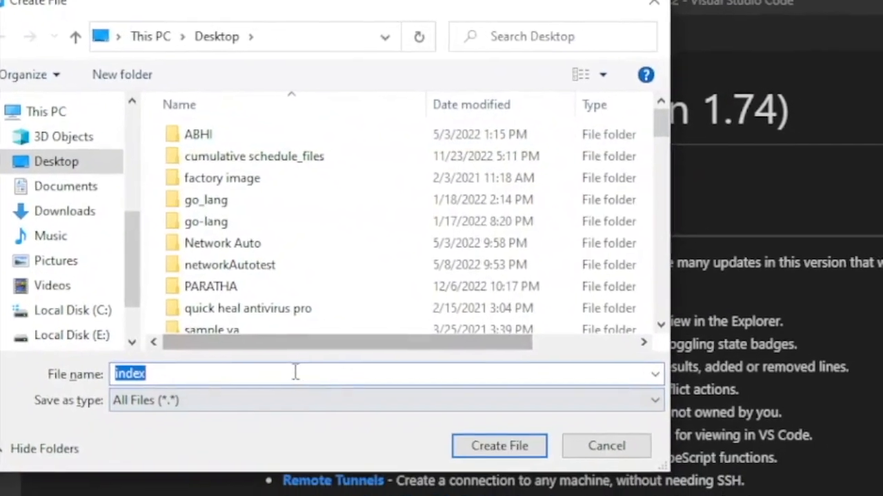
pyautogui.click(344, 425)
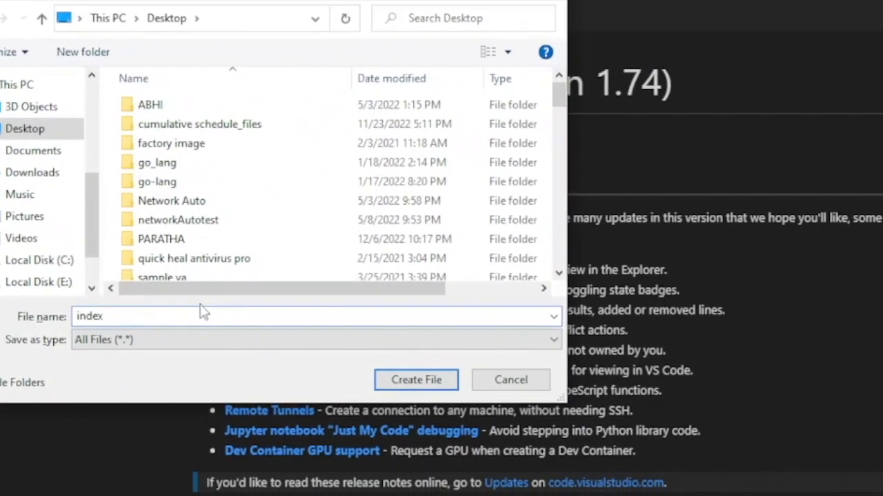
pyautogui.write('.html')
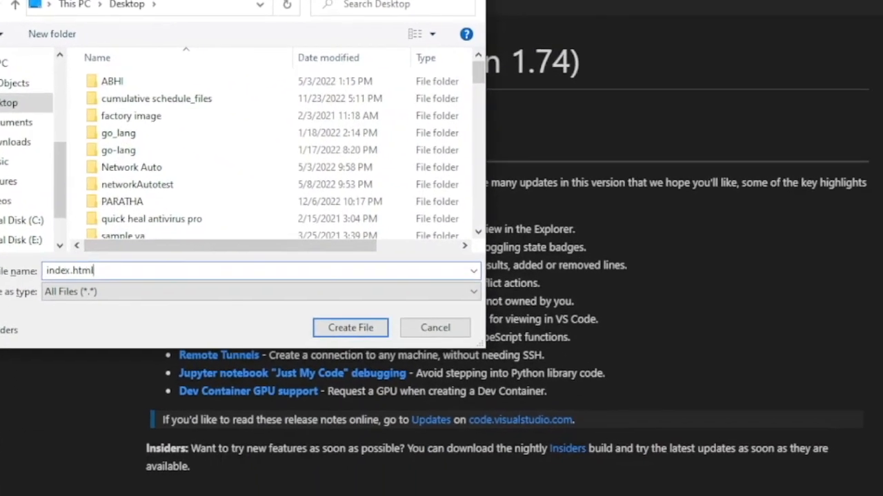
pyautogui.press('Return')
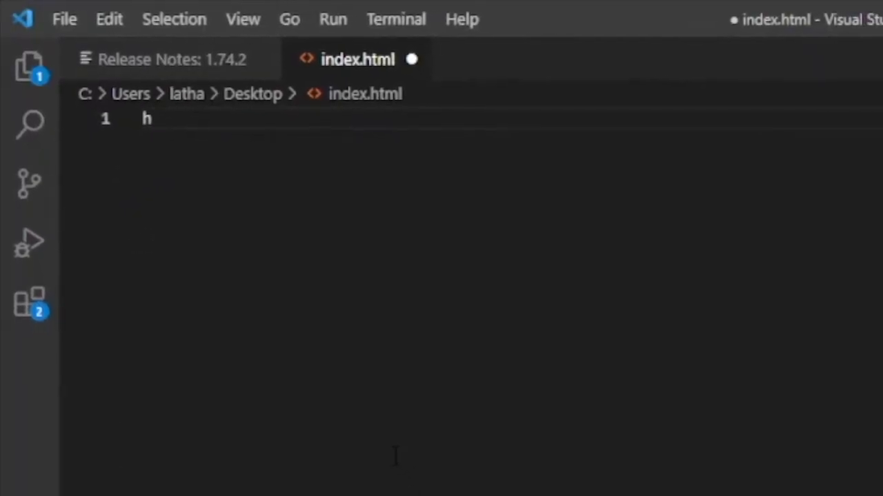
# Insert the HTML5 boilerplate into index.html with the html:5 Emmet abbreviation.
pyautogui.write('htm')
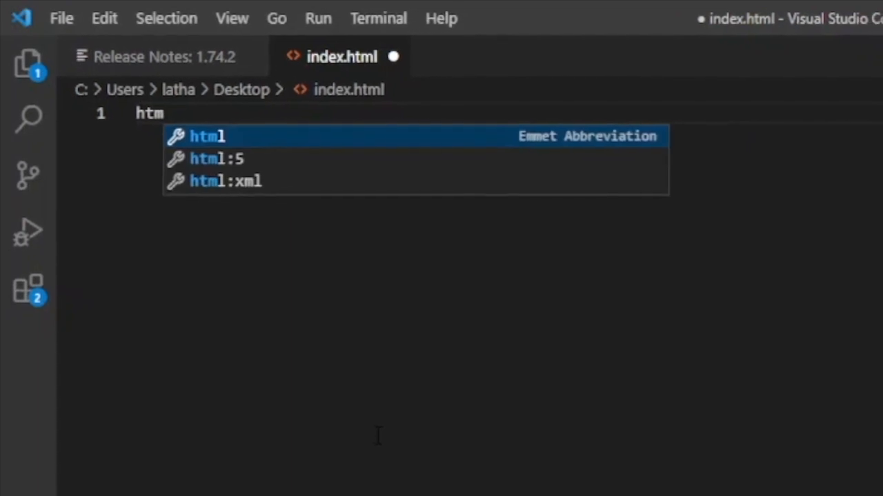
pyautogui.press('Down')
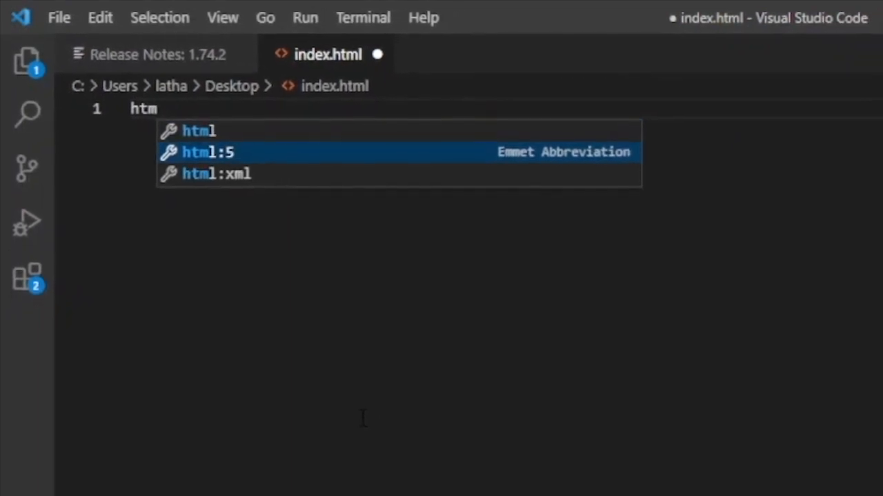
pyautogui.press('Return')
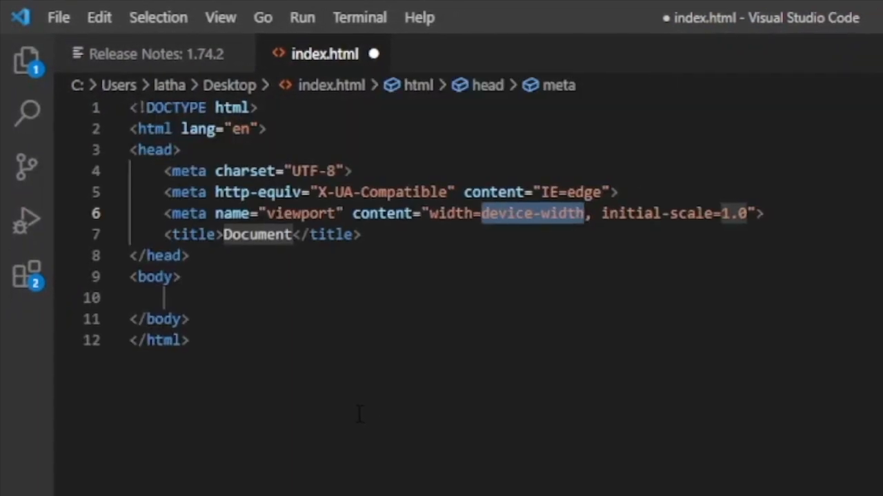
# Add an h1 heading reading "Hey EveryOne!!" inside the body and save index.html.
pyautogui.press('Tab')
pyautogui.press('Tab')
pyautogui.press('Tab')
pyautogui.write('<h1')
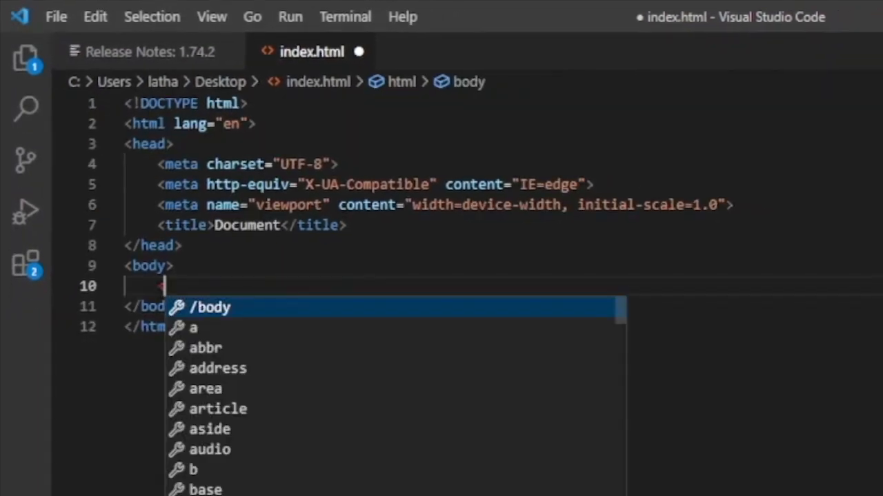
pyautogui.write('>Hey')
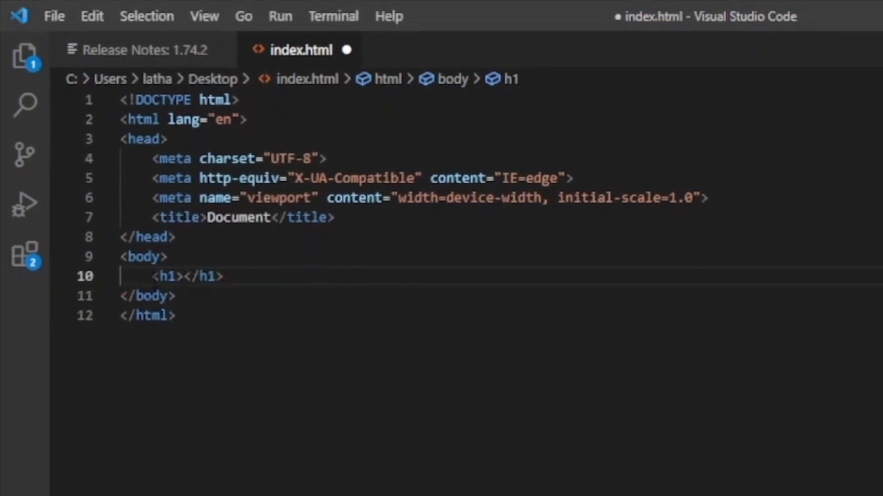
pyautogui.write(' Ever')
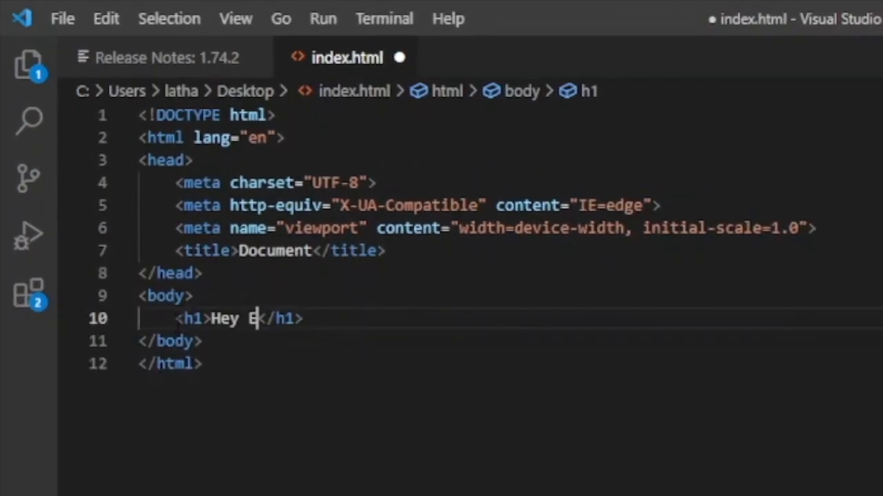
pyautogui.write('yOne!!')
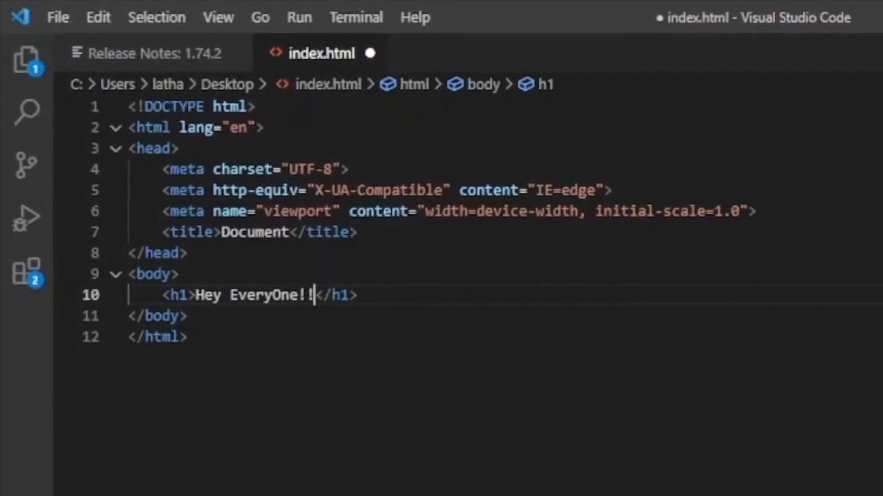
pyautogui.hotkey('ctrl', 's')
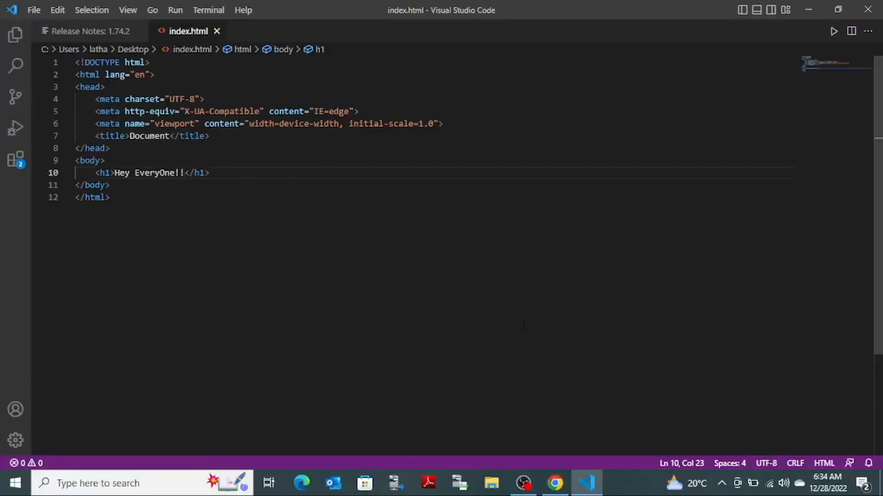
# Search the extensions marketplace for liveserver and install the Live Server extension.
pyautogui.click(16, 160)
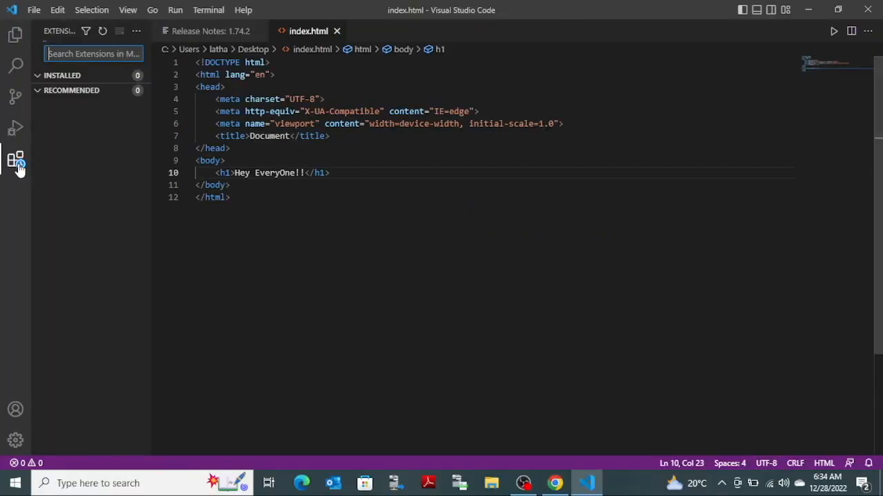
pyautogui.write('live')
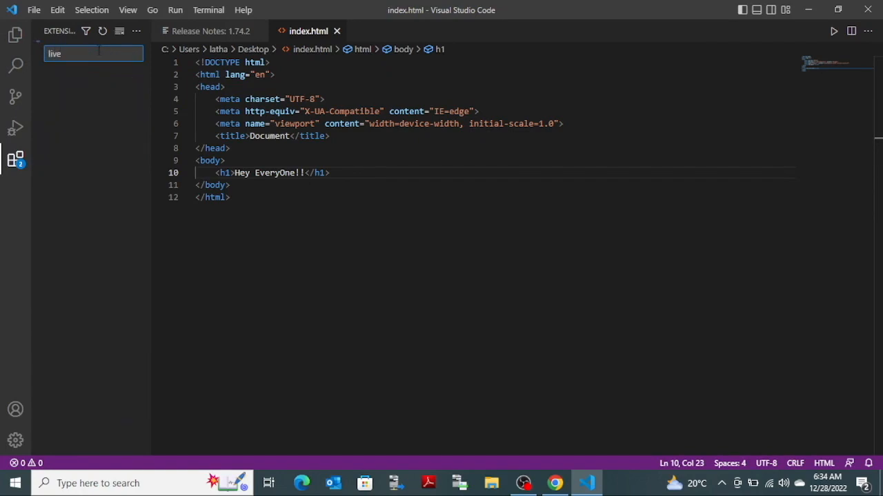
pyautogui.write('server')
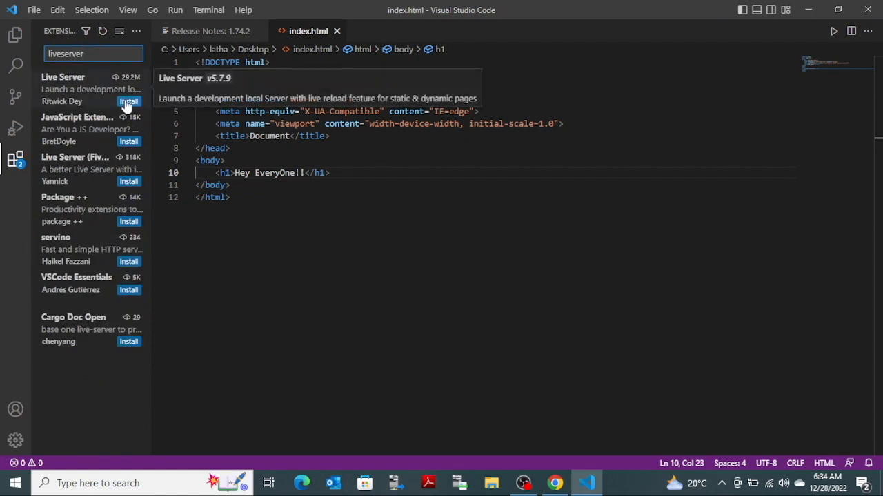
pyautogui.click(127, 102)
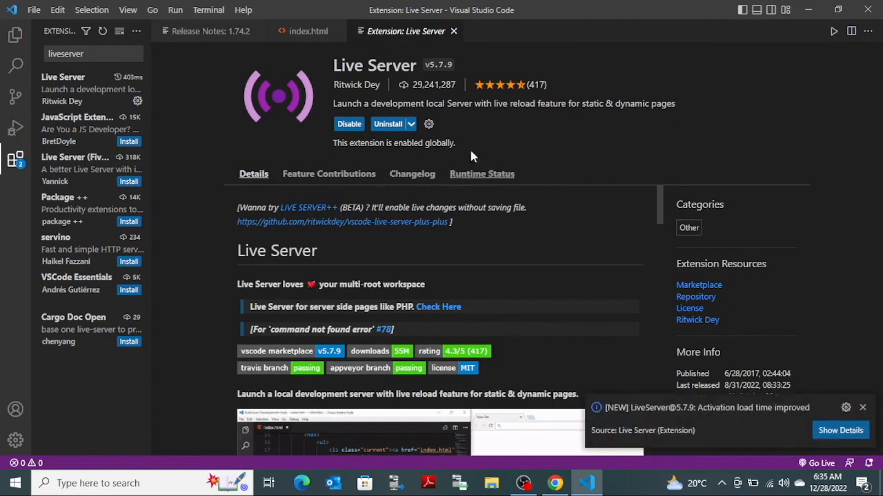
# Show the file explorer view and bring index.html back up in the editor.
pyautogui.hotkey('ctrl', 'shift', 'e')
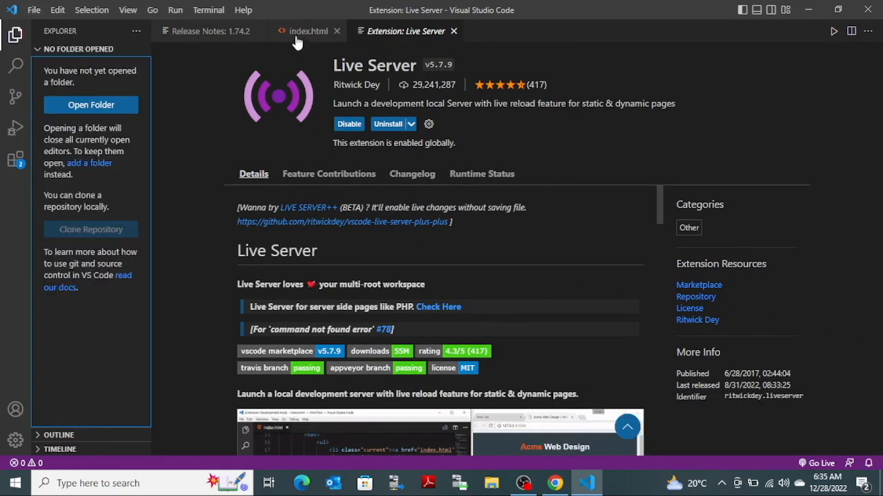
pyautogui.click(308, 31)
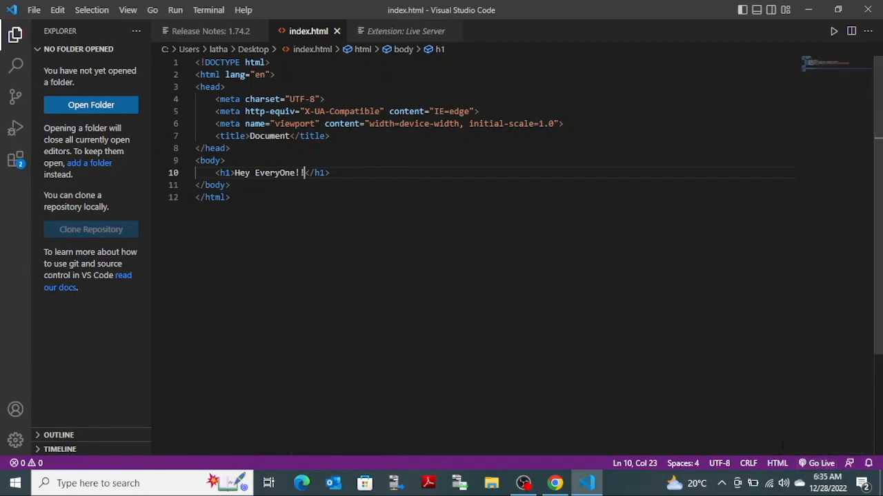
# Switch to File Explorer and open the recent index file from the Desktop with Google Chrome.
pyautogui.press('super+e')
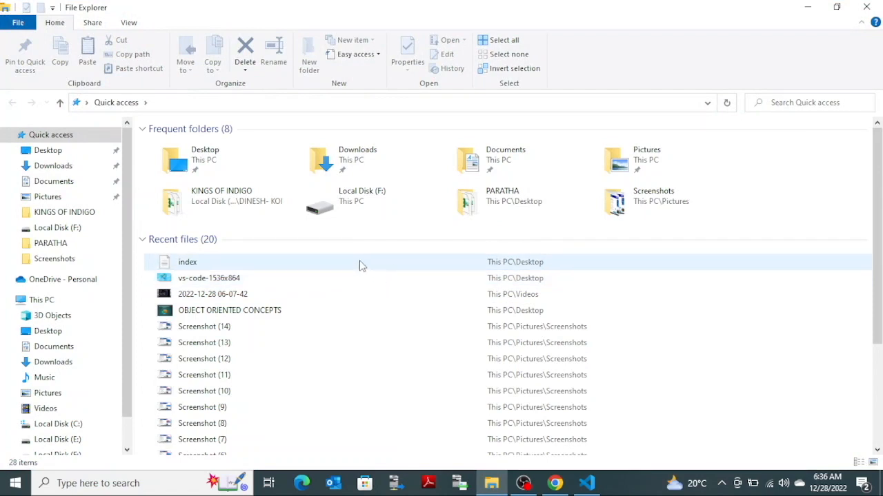
pyautogui.click(227, 269)
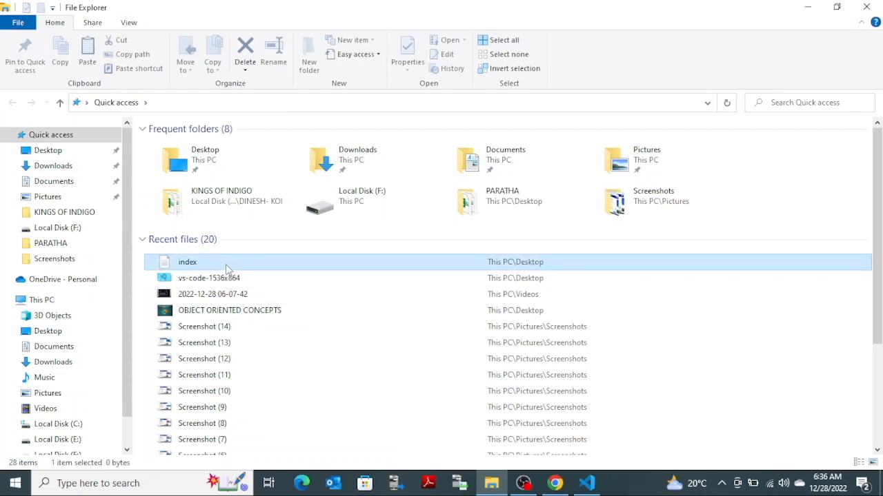
pyautogui.rightClick(399, 266)
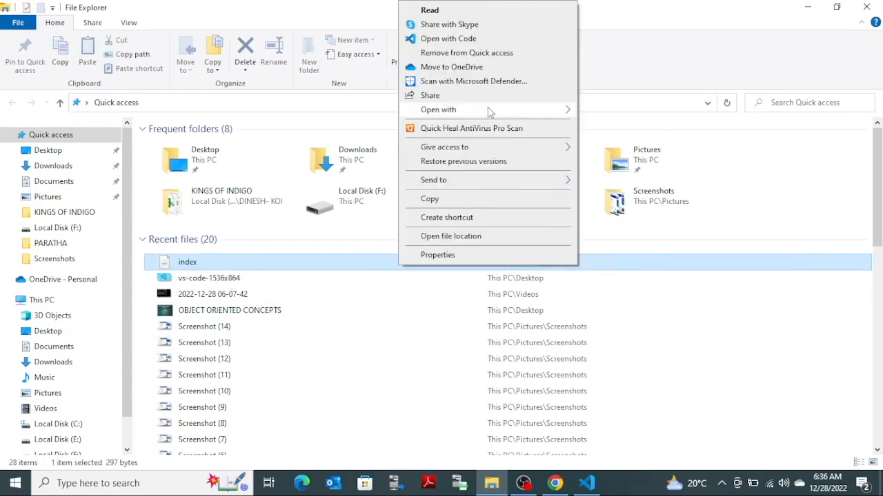
pyautogui.moveTo(491, 111)
pyautogui.click(600, 123)
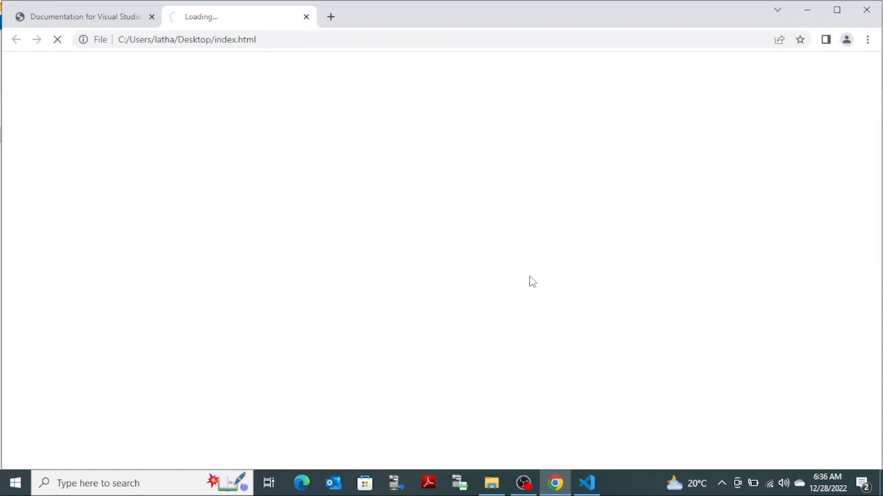